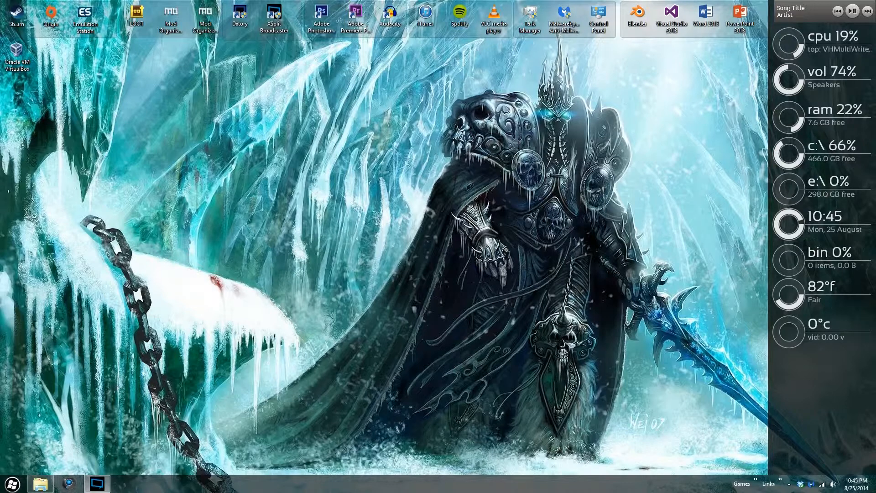
Open a maximized web browser window and search Google for VirtualBox.
click(68, 483)
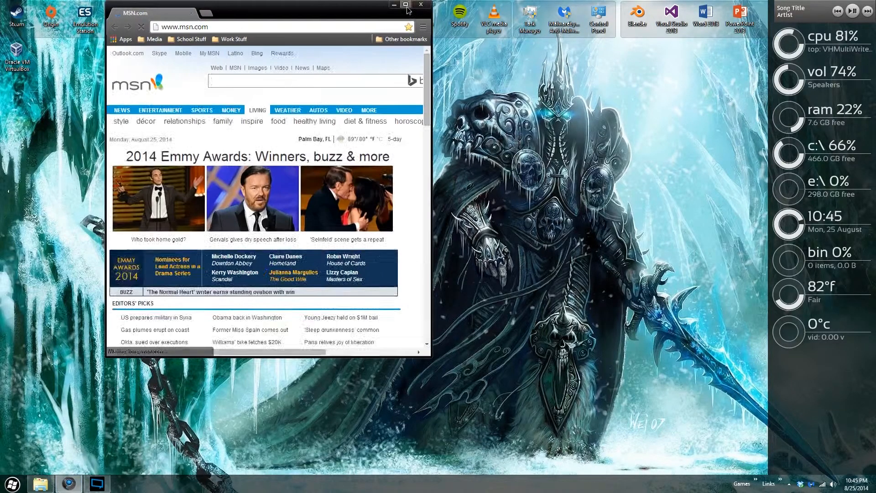
click(405, 4)
click(191, 19)
text(viru)
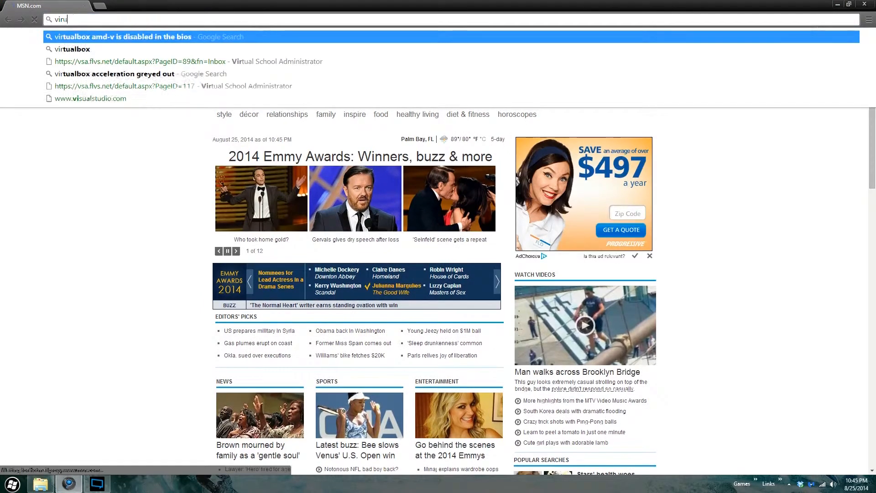
text(talbox)
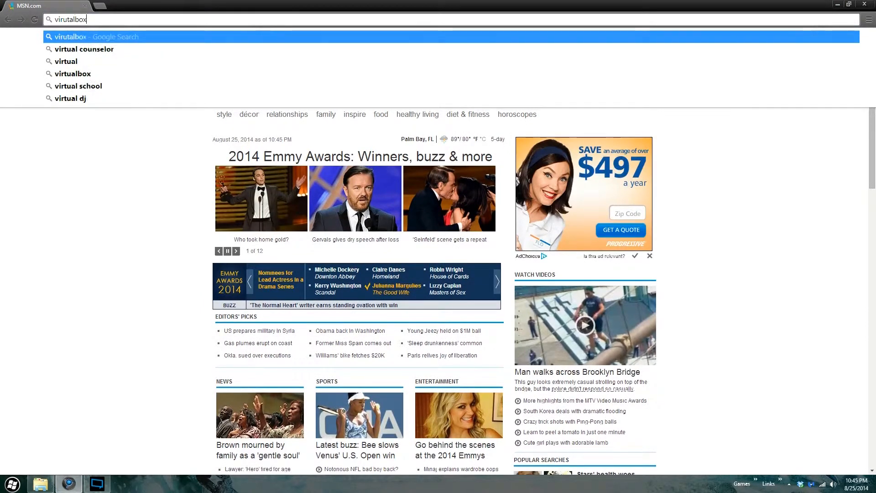
key(Return)
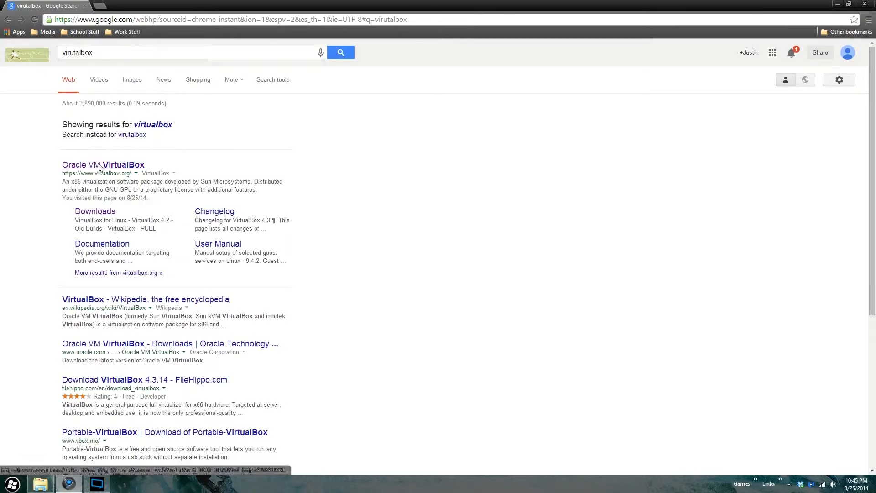
View the Downloads page on the official VirtualBox website and close the browser.
click(104, 165)
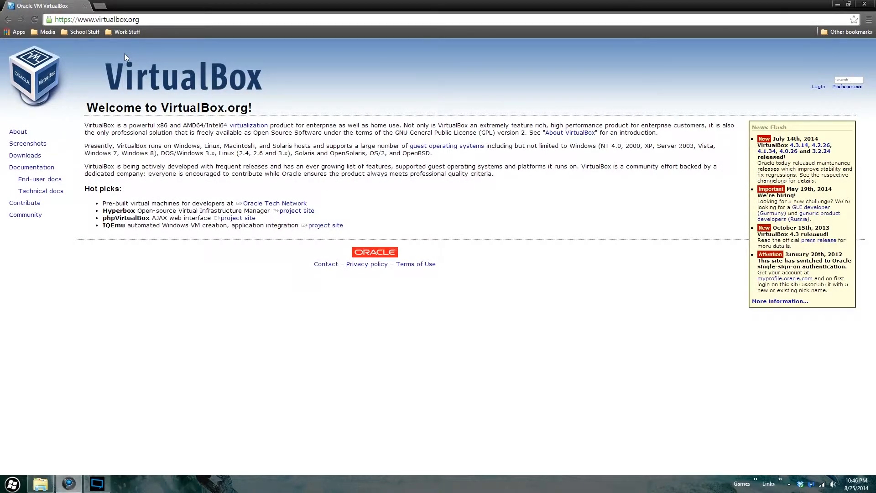
click(31, 156)
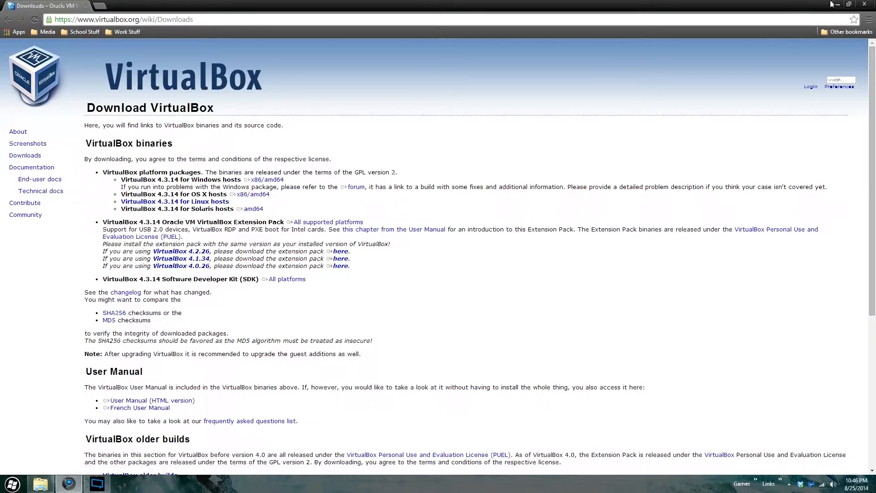
click(862, 5)
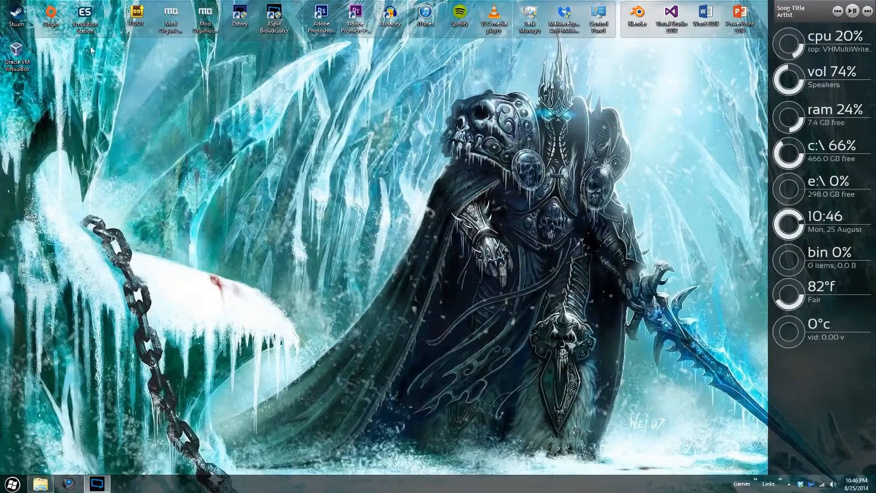
Switch to Oracle VM VirtualBox and begin a new virtual machine named "Windows 7 tutorial".
double_click(17, 53)
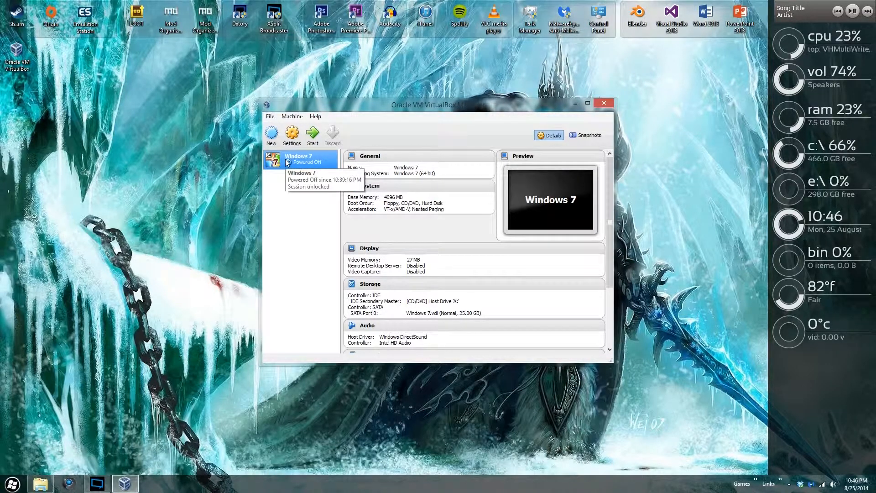
click(272, 137)
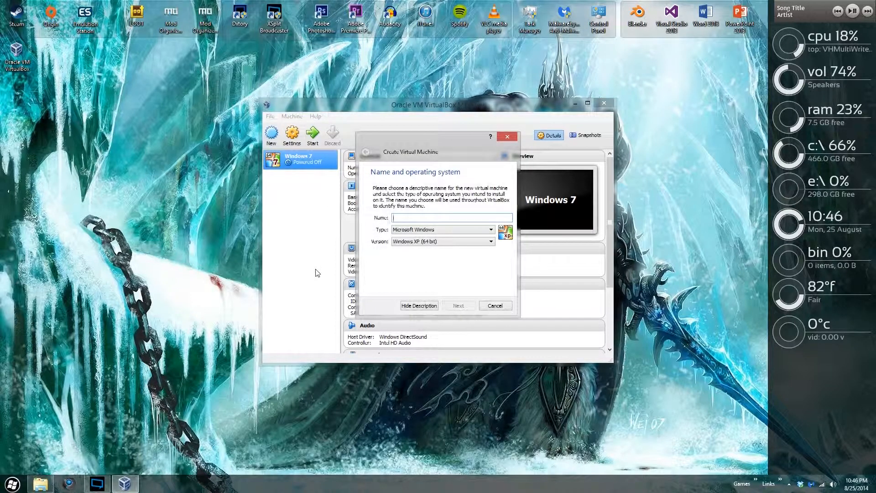
text(Windows 7 )
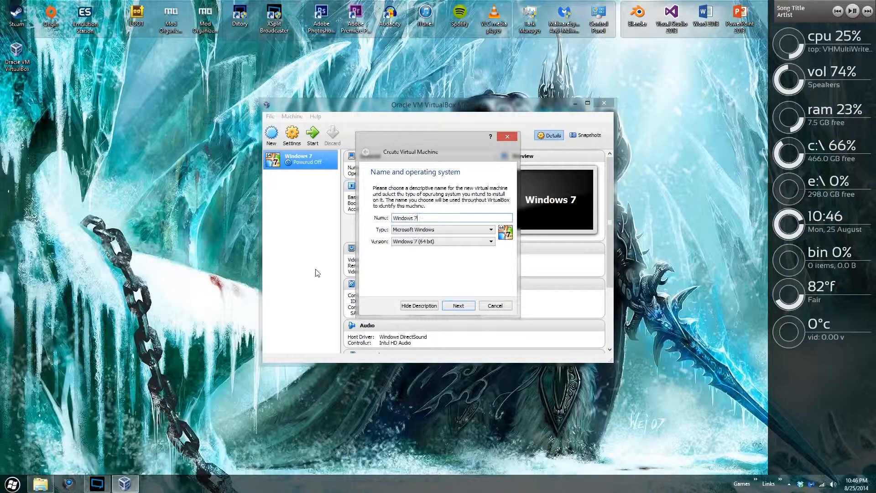
text(tutorial)
Review the operating system choices and continue with type Microsoft Windows and version Windows 7 (64 bit).
click(438, 230)
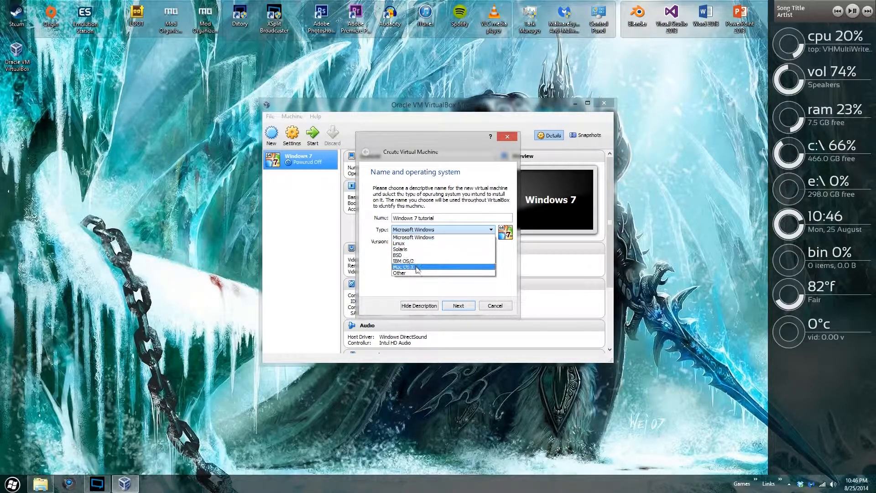
click(372, 270)
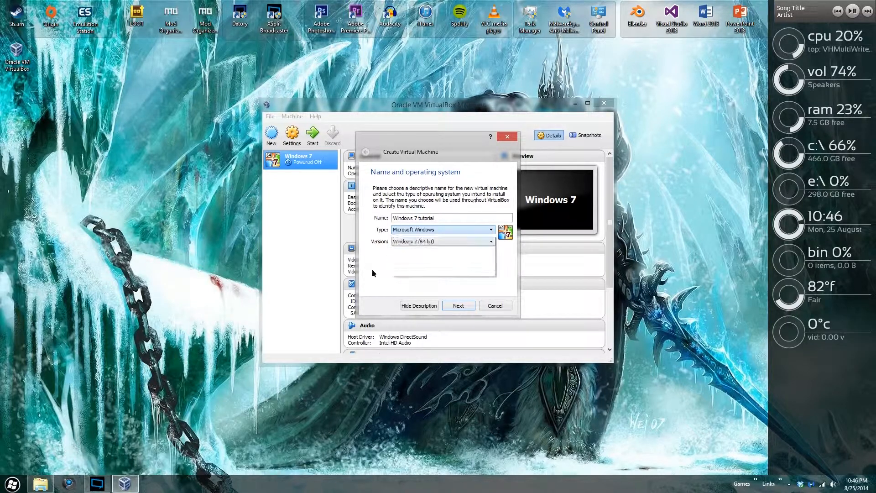
click(421, 242)
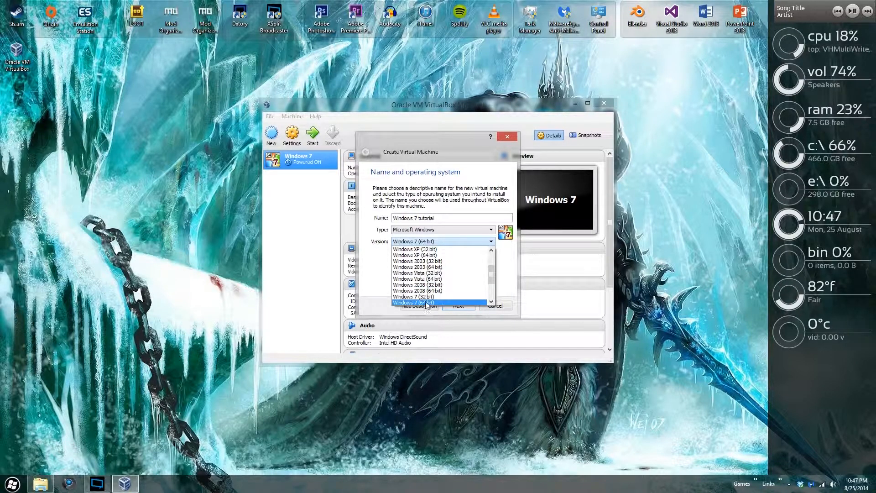
drag(490, 275, 494, 249)
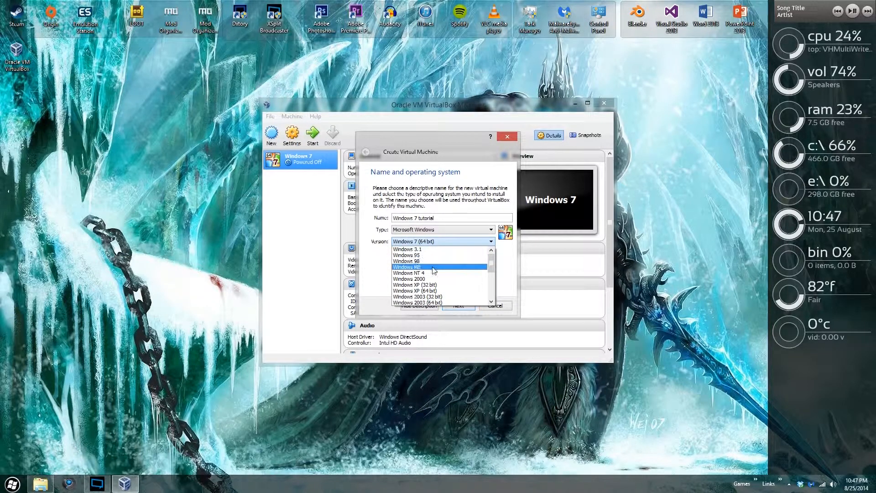
click(439, 240)
click(461, 305)
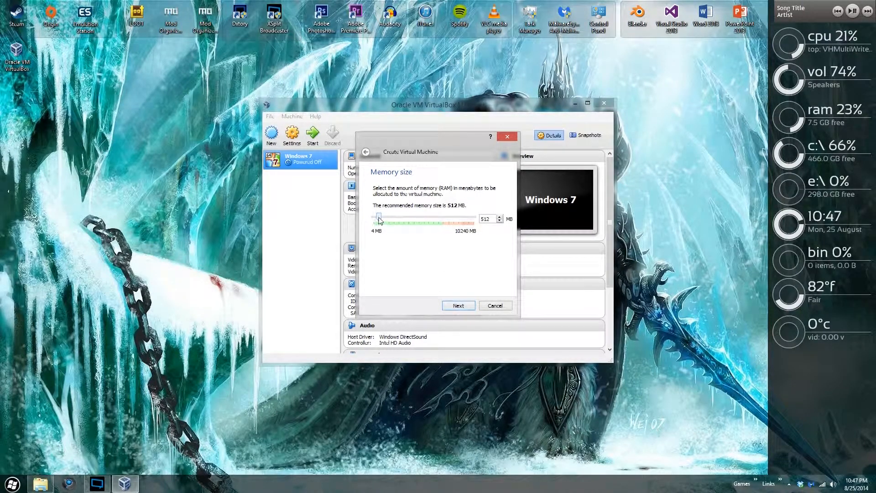
Allocate 4096 MB of memory and create a dynamically allocated 25.00 GB VDI hard drive for the new machine.
drag(379, 220, 414, 217)
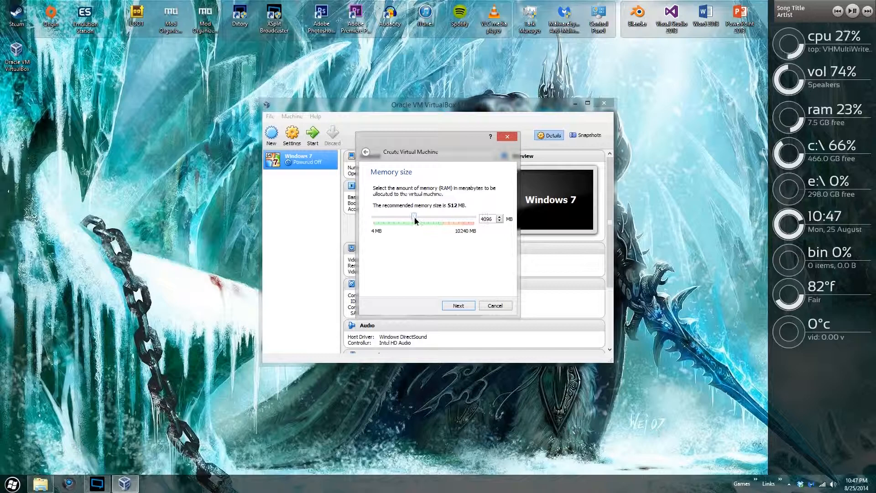
click(466, 306)
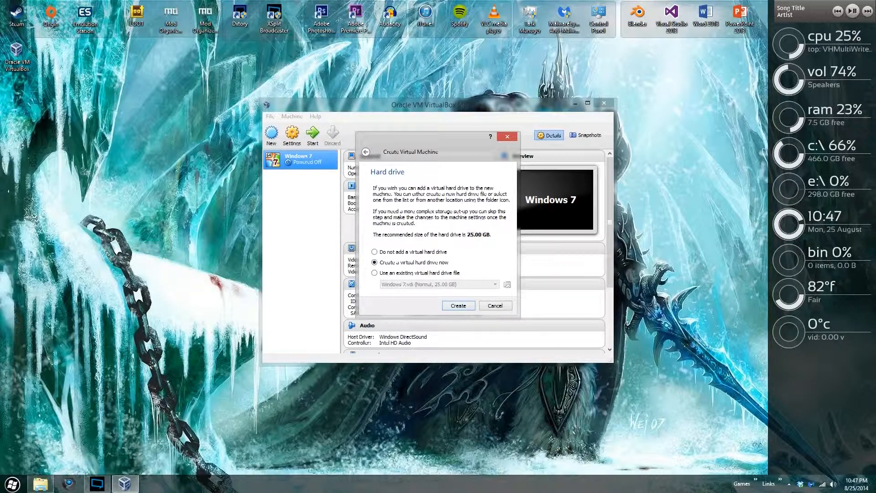
click(463, 305)
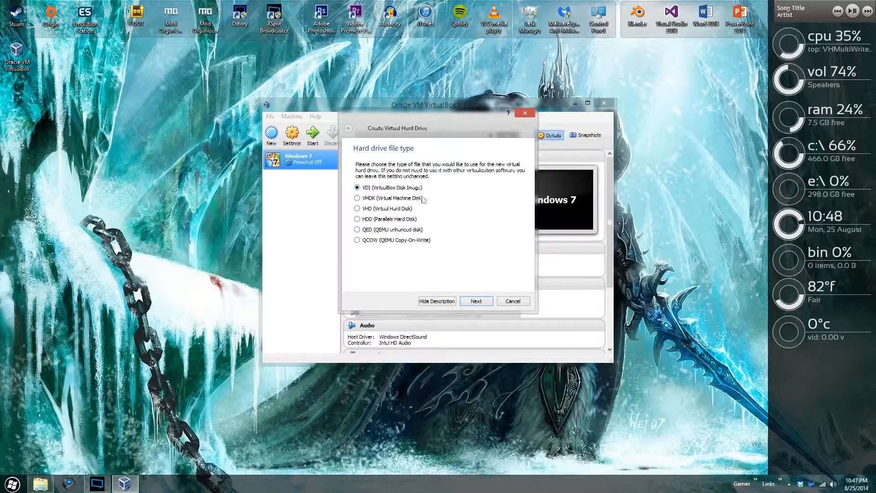
click(473, 302)
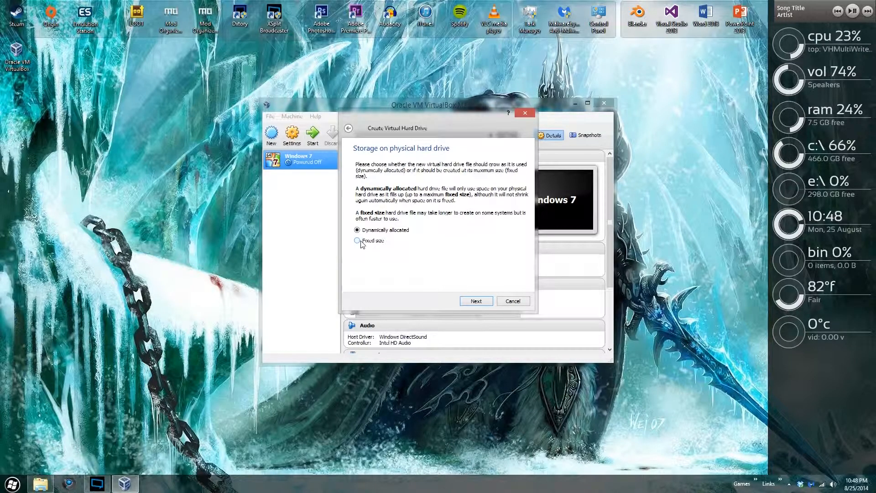
click(478, 302)
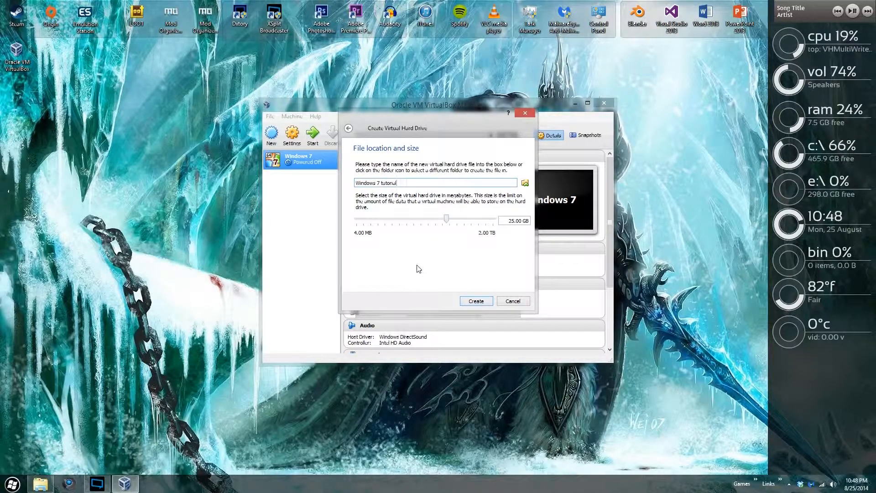
click(475, 301)
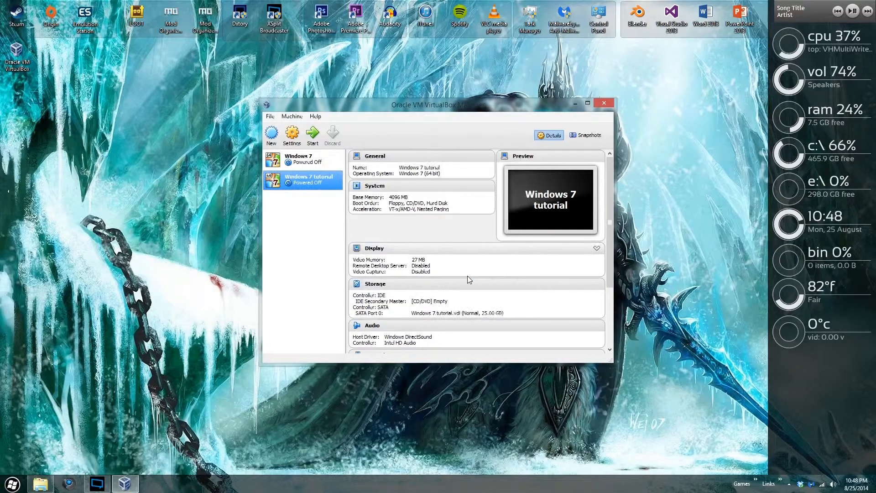
Boot the Windows 7 tutorial machine from Host Drive 'A:', checking in File Explorer which drive holds the installation DVD.
double_click(309, 182)
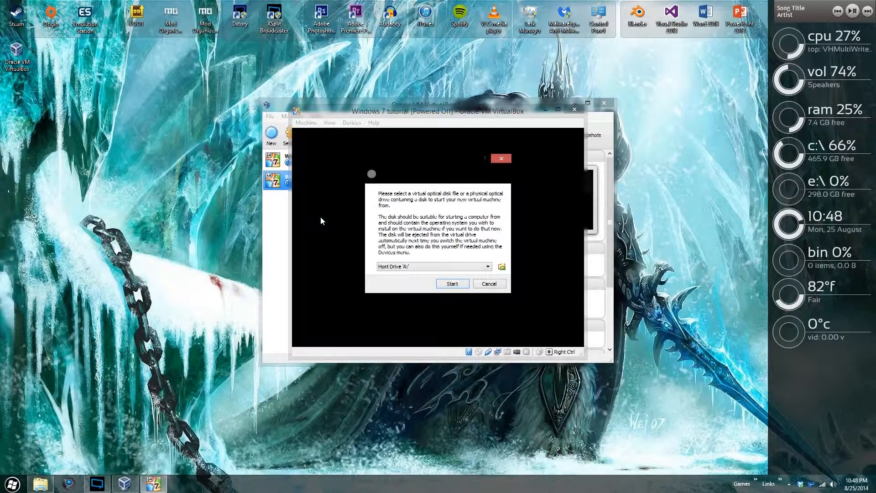
drag(419, 163, 231, 201)
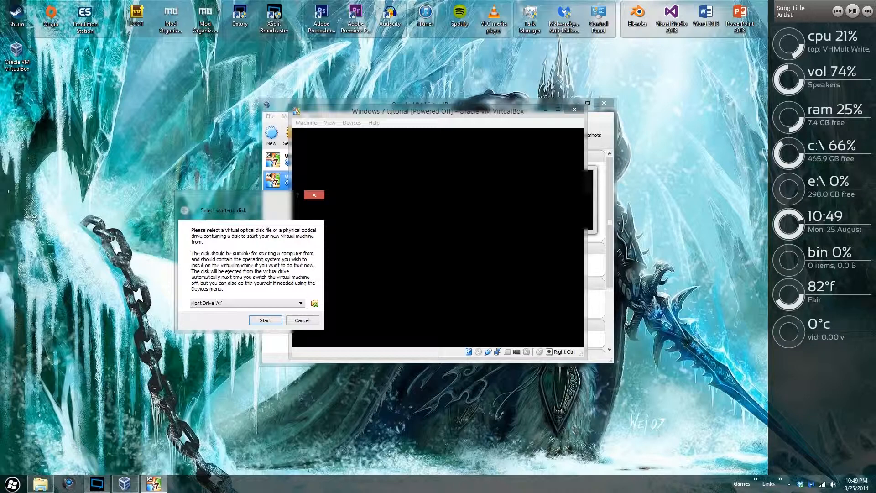
click(41, 483)
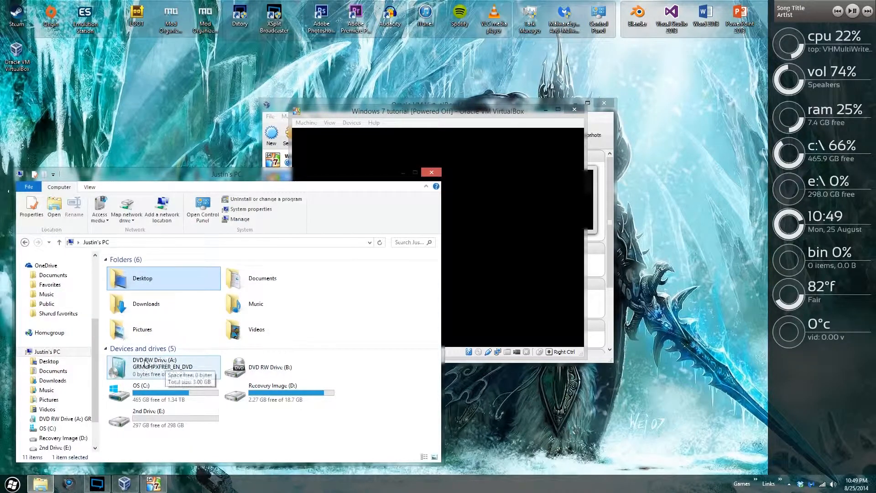
click(402, 172)
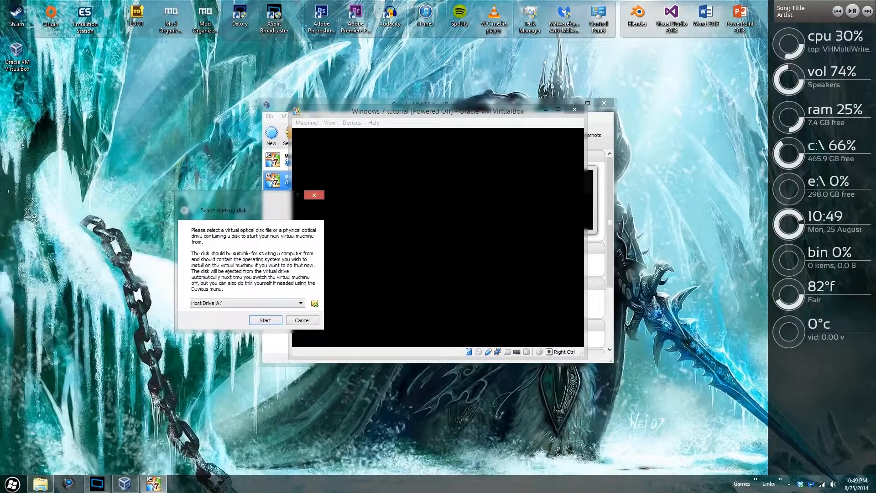
click(263, 320)
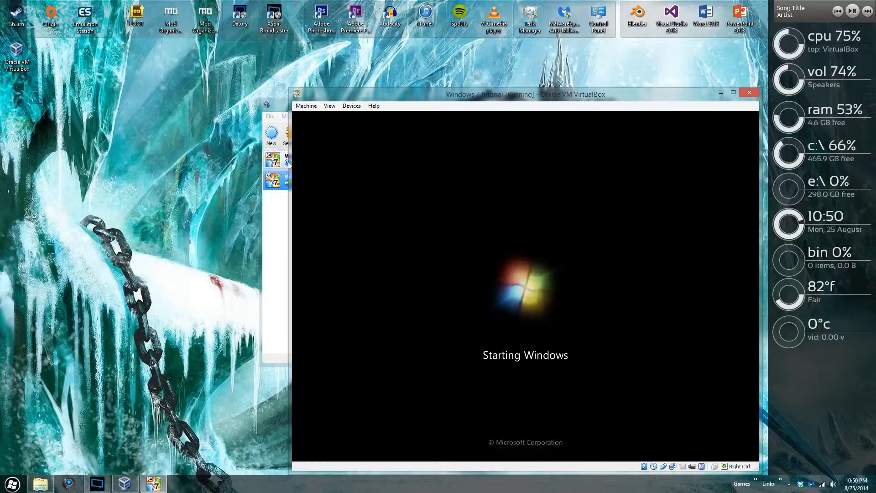
Close the Windows 7 tutorial machine by powering it off.
click(306, 105)
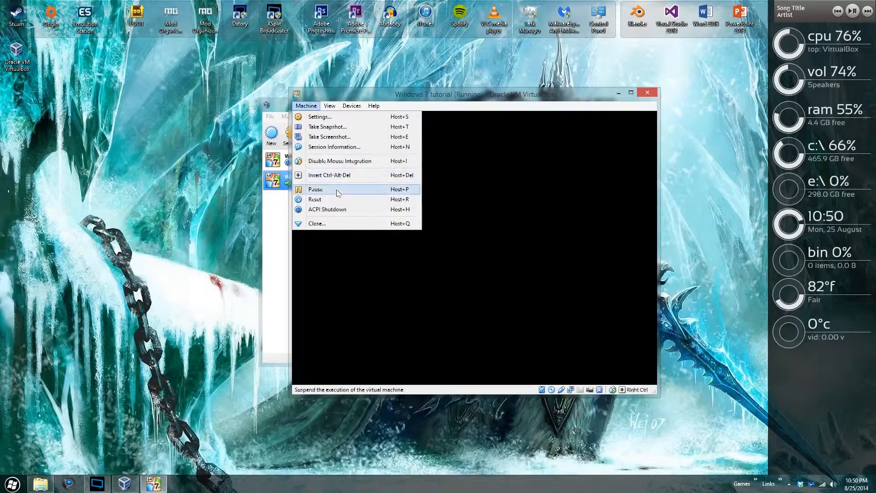
click(351, 235)
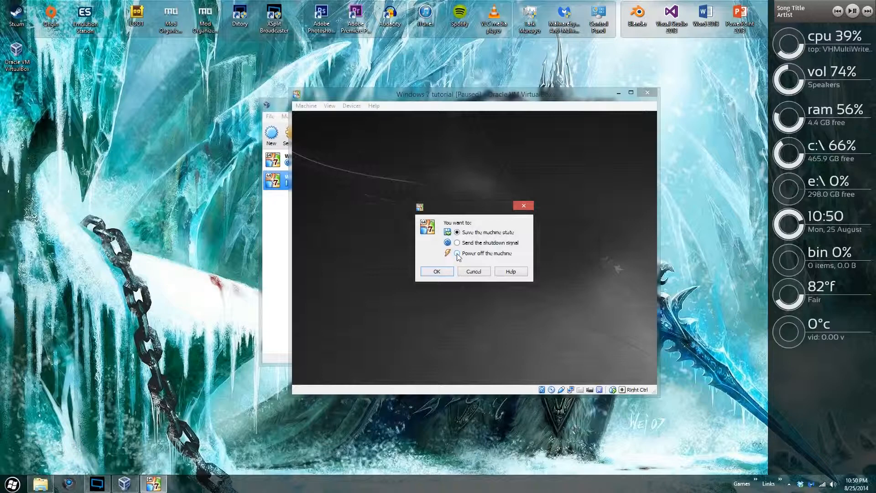
click(457, 253)
click(436, 271)
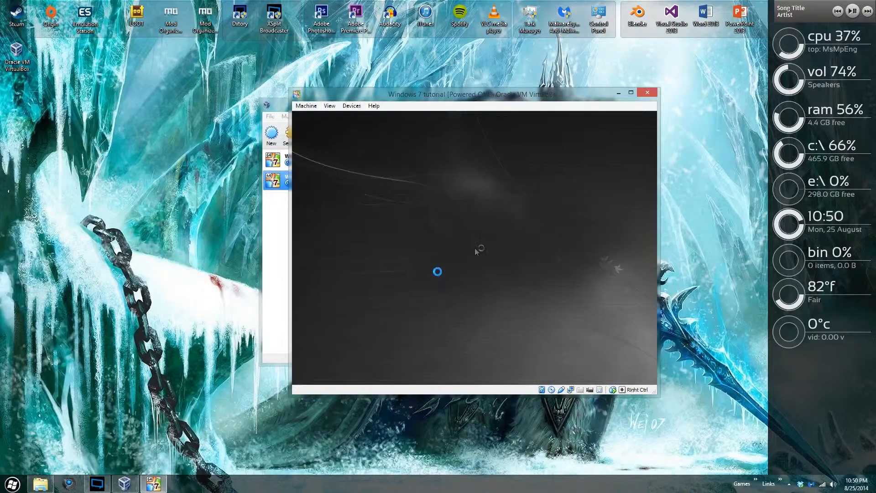
Run the already installed Windows 7 virtual machine and look over its Start menu.
click(302, 158)
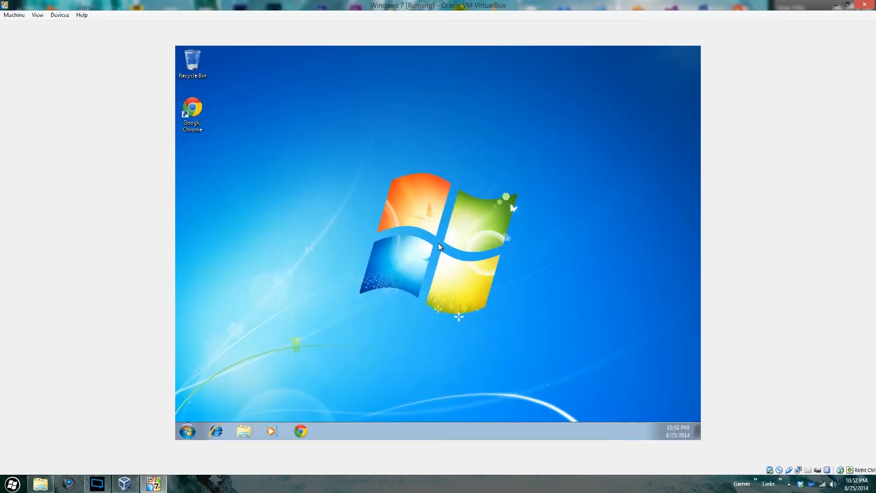
click(187, 430)
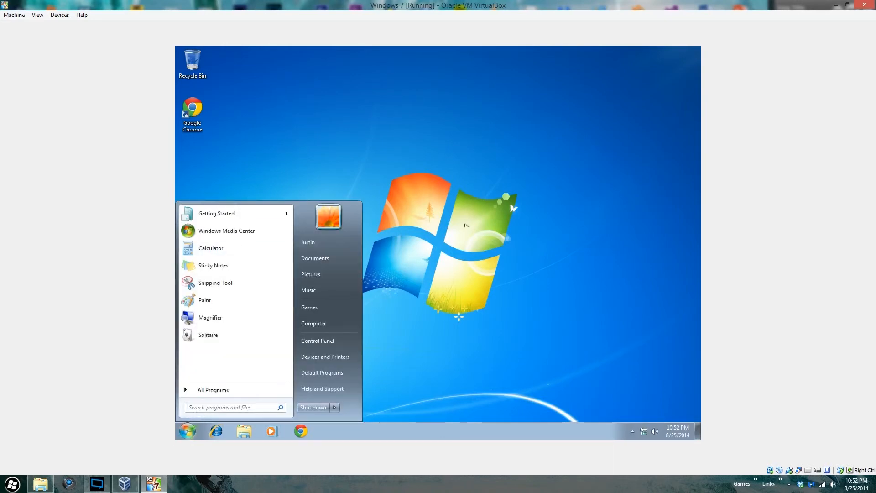
click(463, 230)
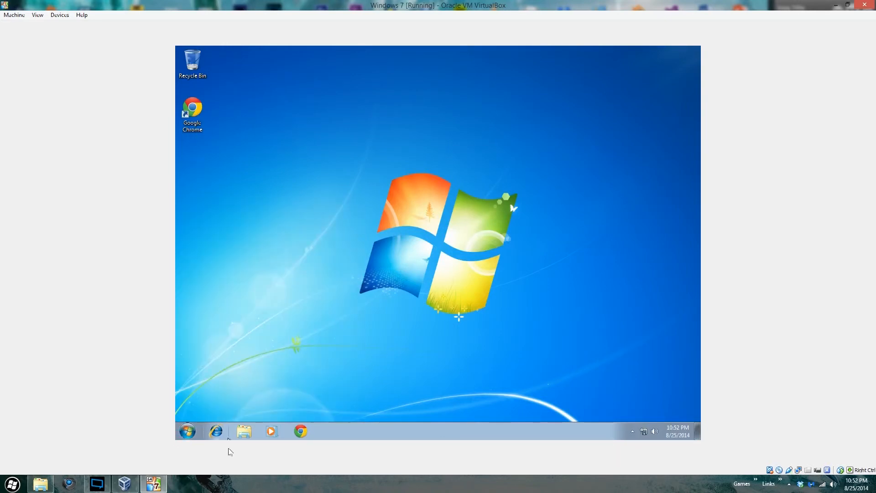
View MSN.com in the guest's Internet Explorer without making it the default browser, and close the browser.
click(216, 430)
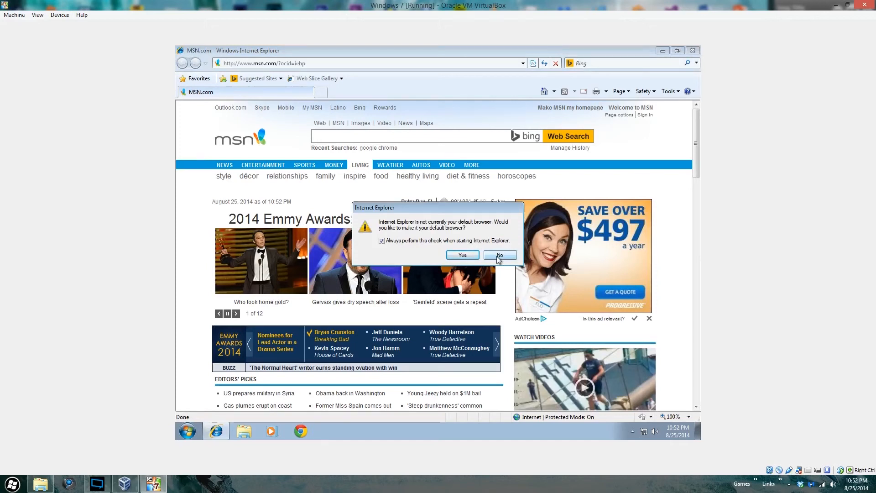
click(497, 256)
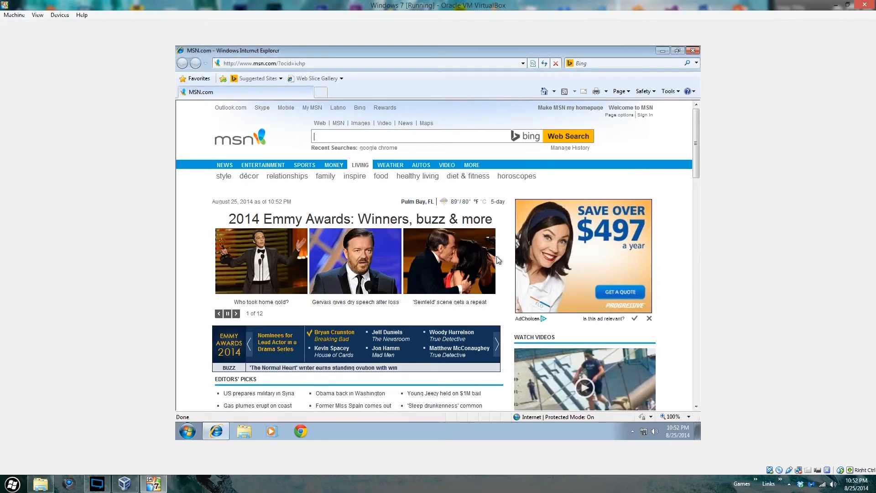
click(517, 177)
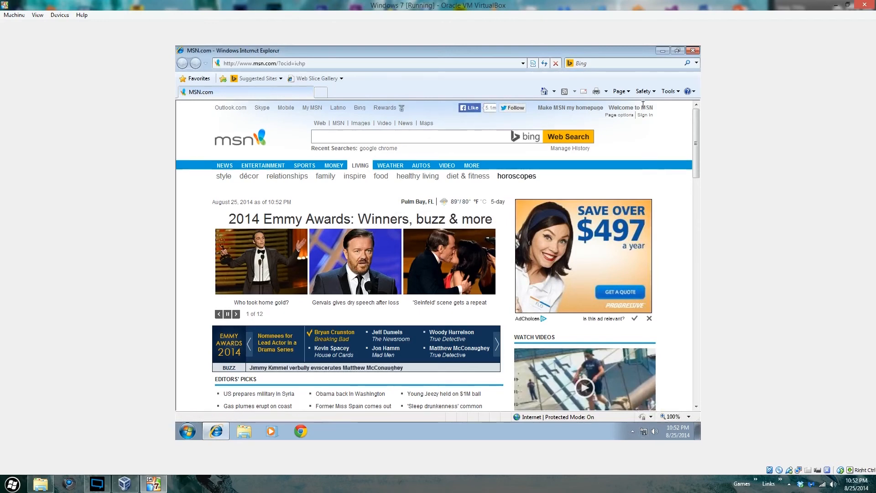
click(693, 51)
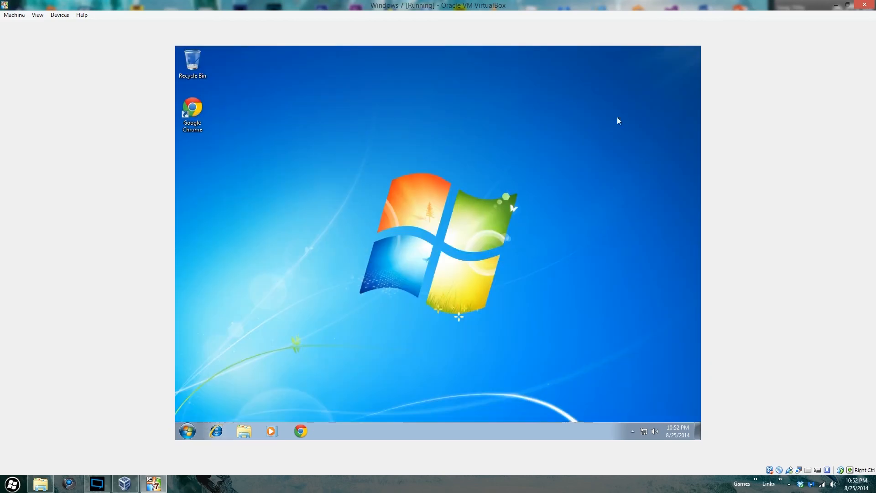